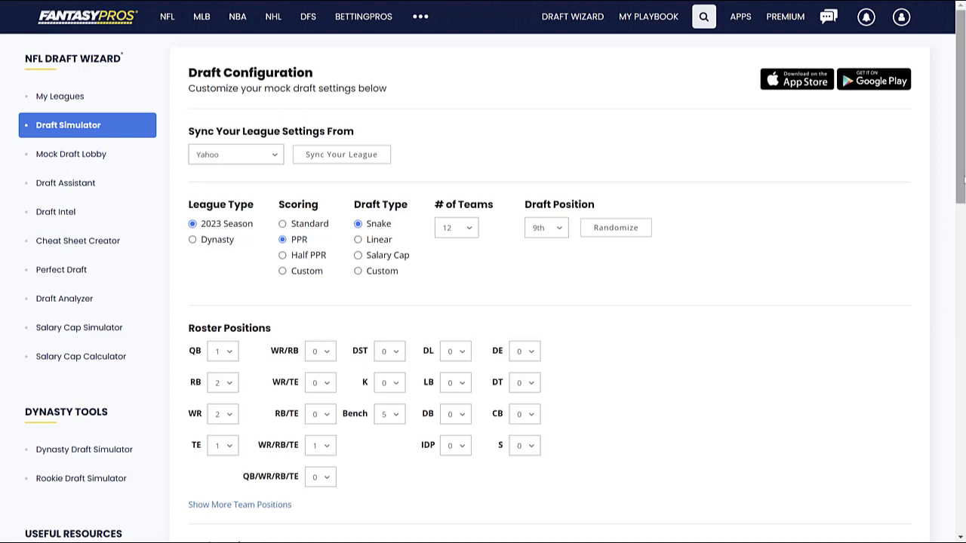
Start the mock draft with the current settings, check the draft board, and draft Travis Kelce with pick 1.09.
drag(963, 179, 963, 343)
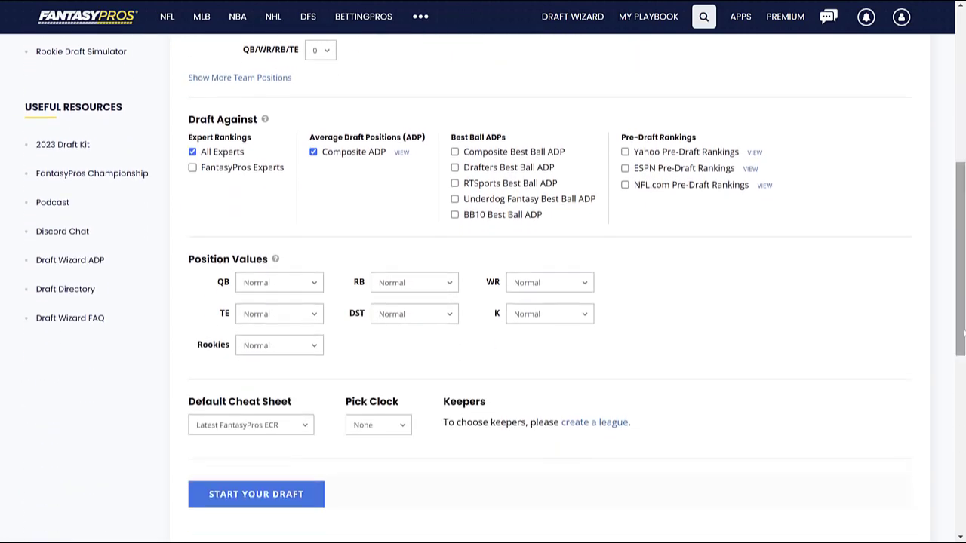
click(308, 491)
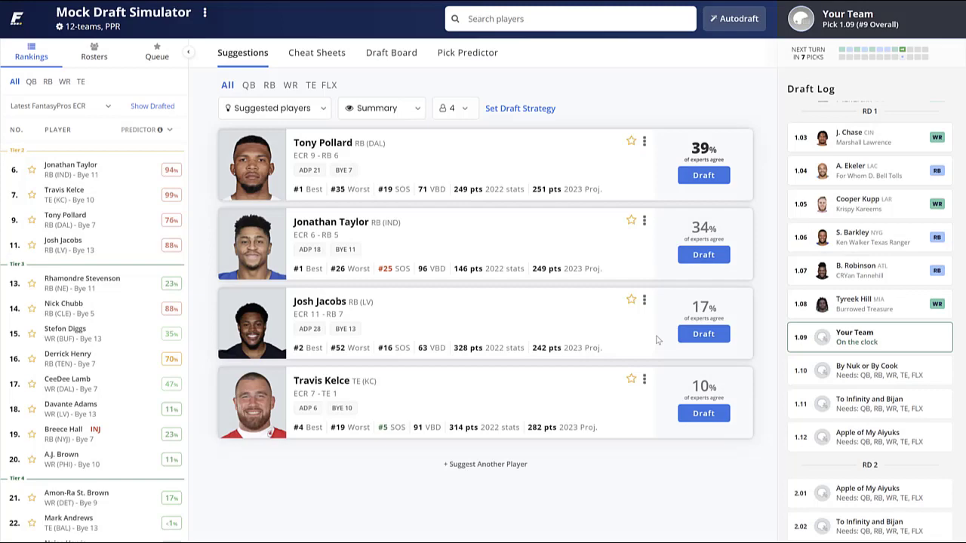
click(391, 59)
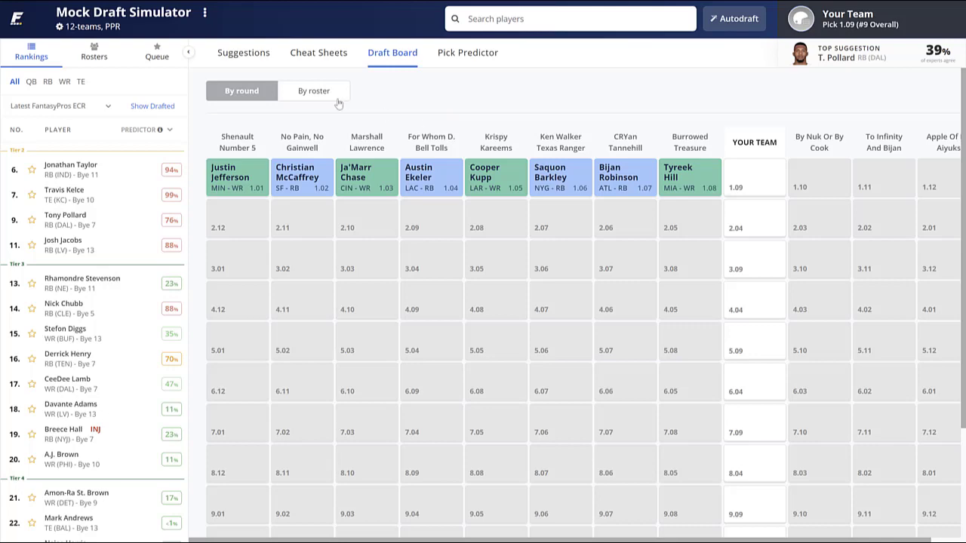
click(255, 54)
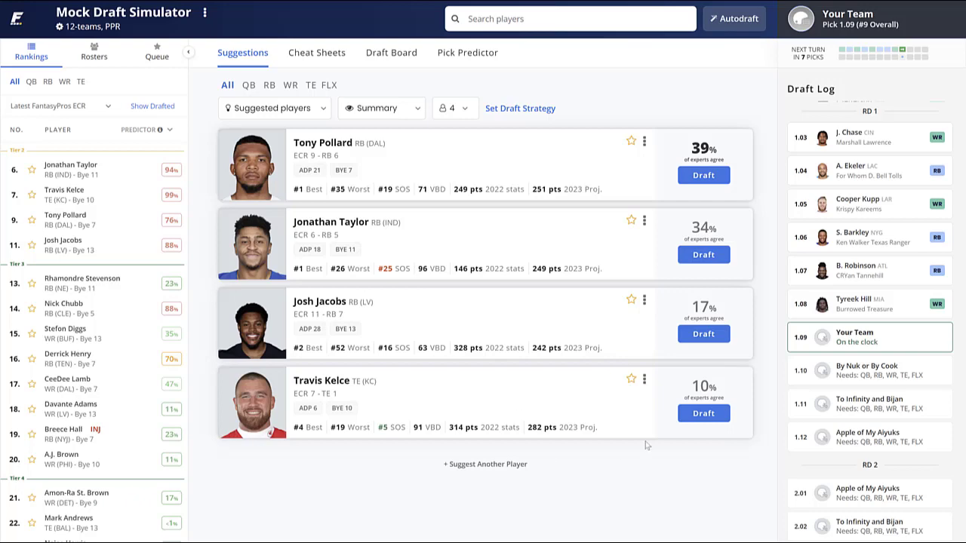
click(697, 417)
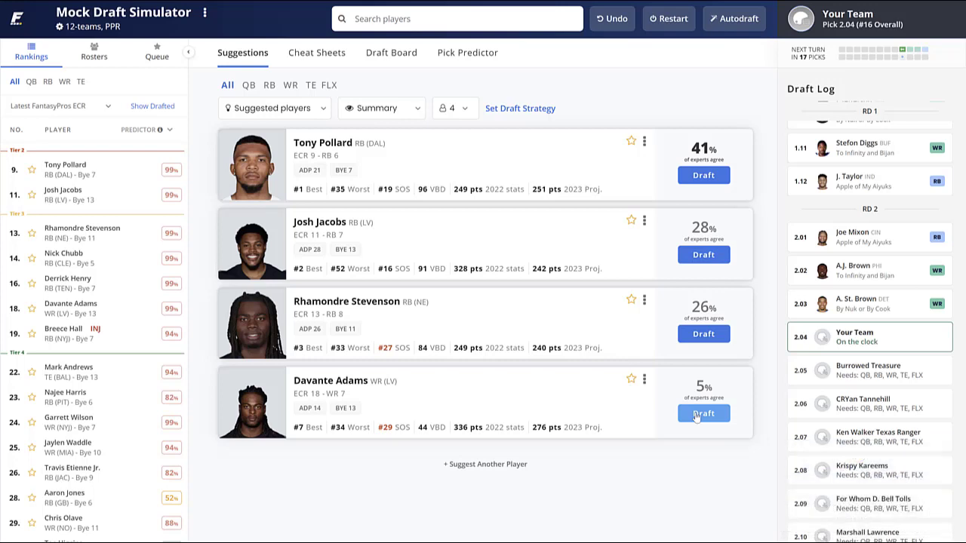
Hide drafted players in the cheat sheets and draft running back Nick Chubb with pick 2.04.
click(341, 62)
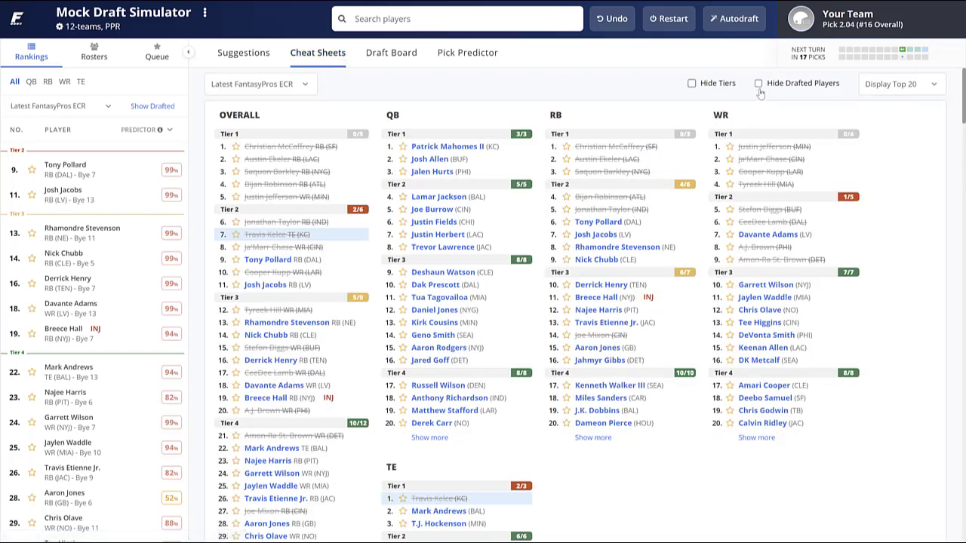
click(759, 89)
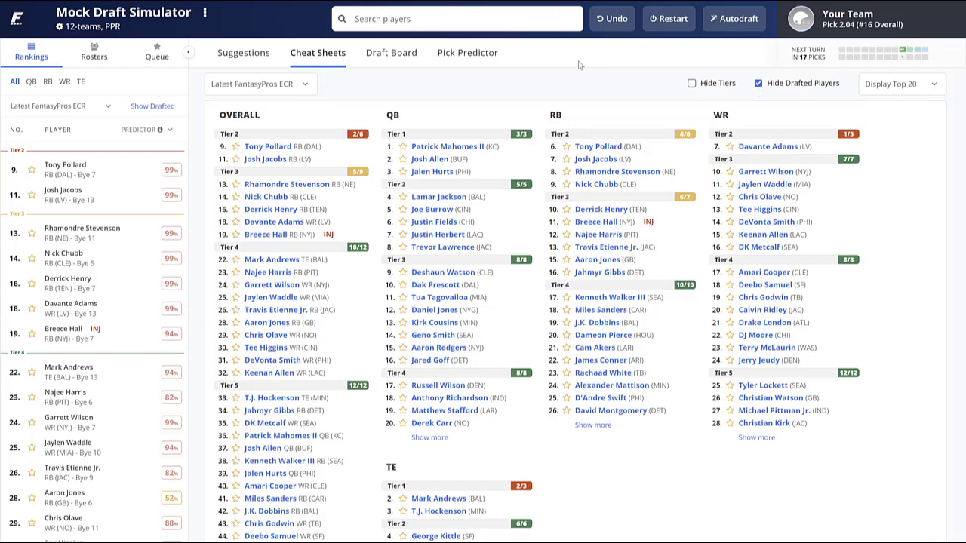
click(249, 54)
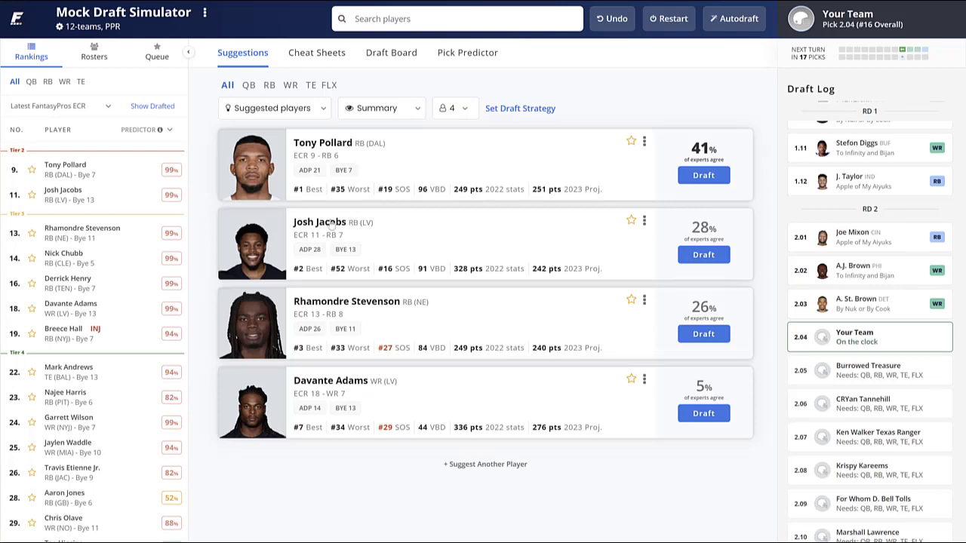
click(269, 86)
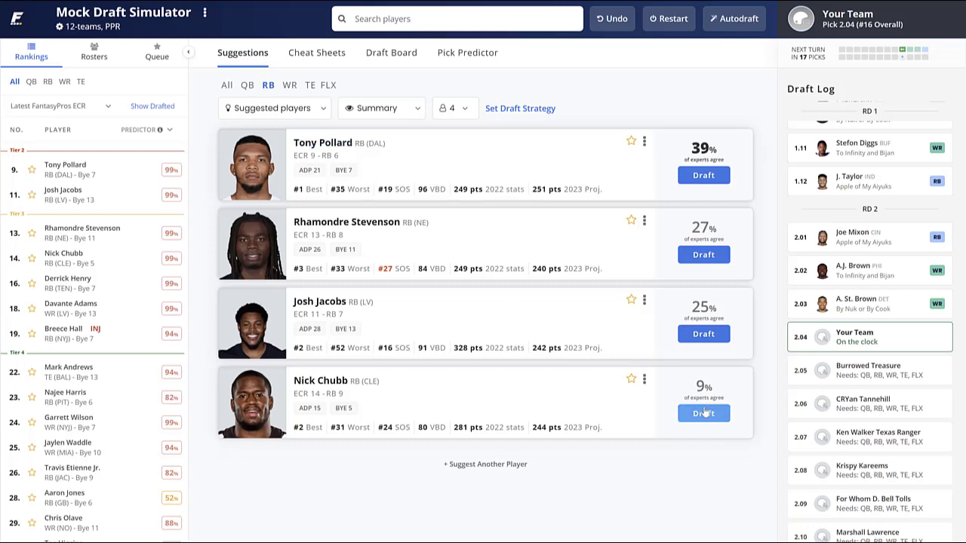
click(703, 413)
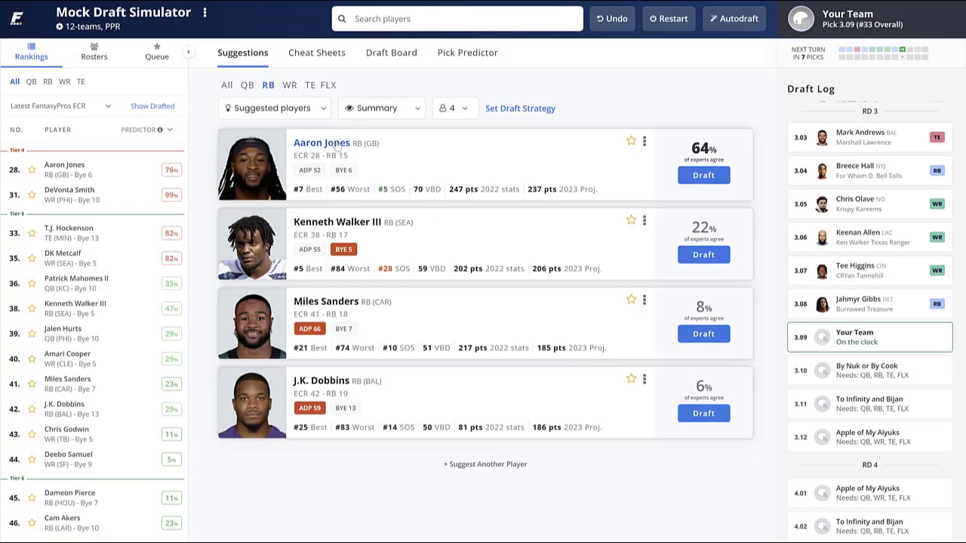
Review your team's roster and the remaining players by tier, and draft wide receiver Amari Cooper with pick 3.09.
click(226, 85)
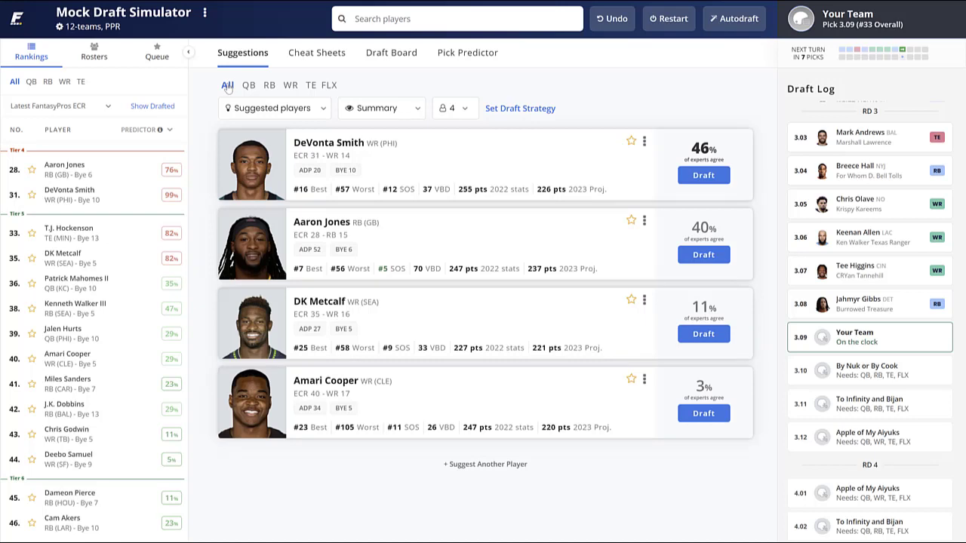
click(101, 53)
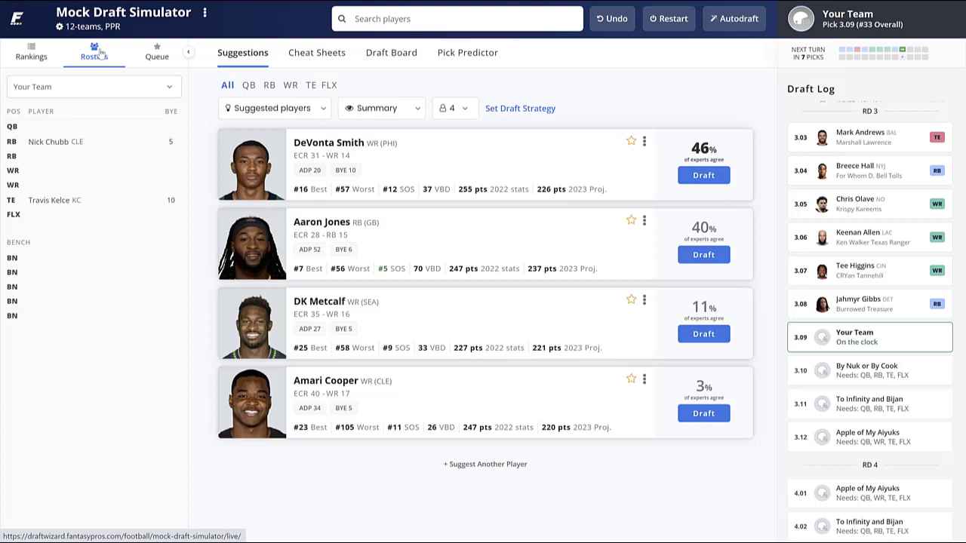
click(288, 86)
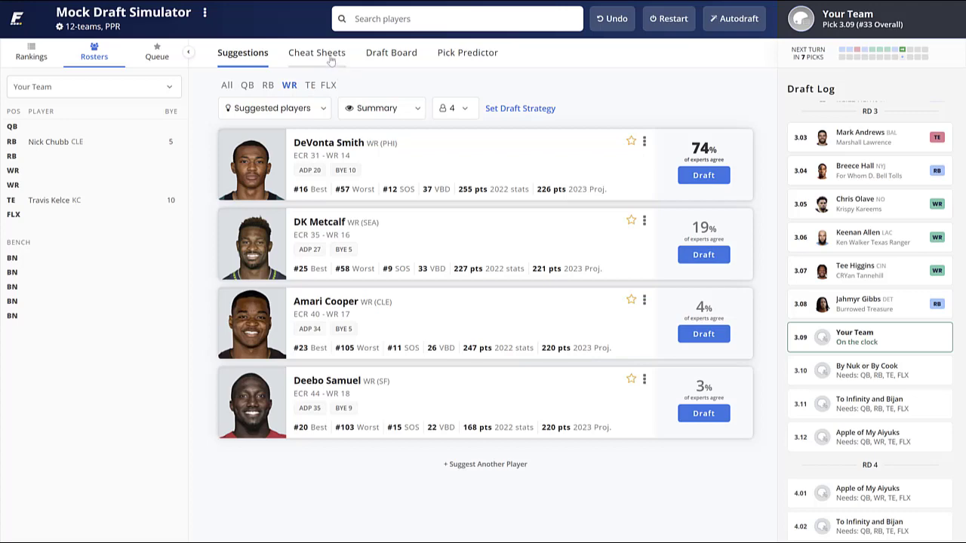
click(330, 59)
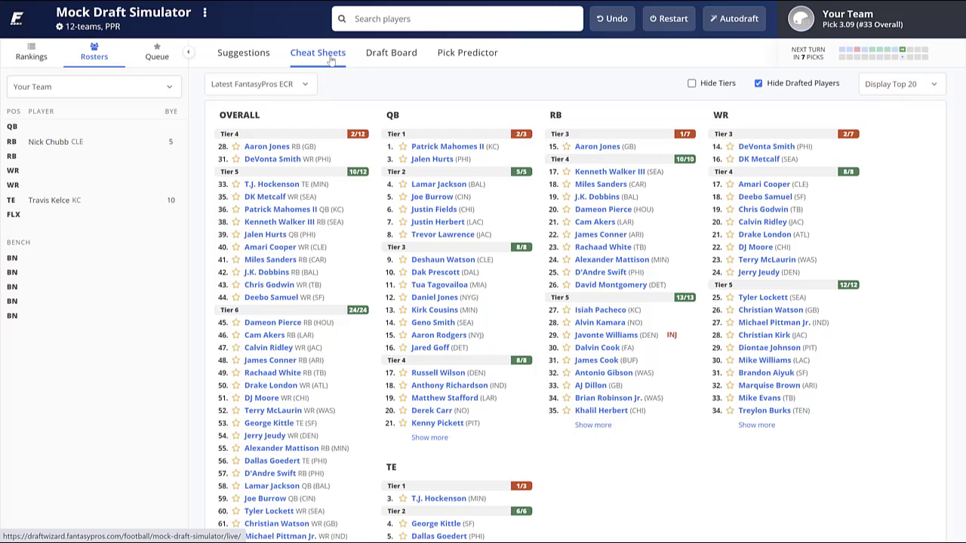
click(243, 57)
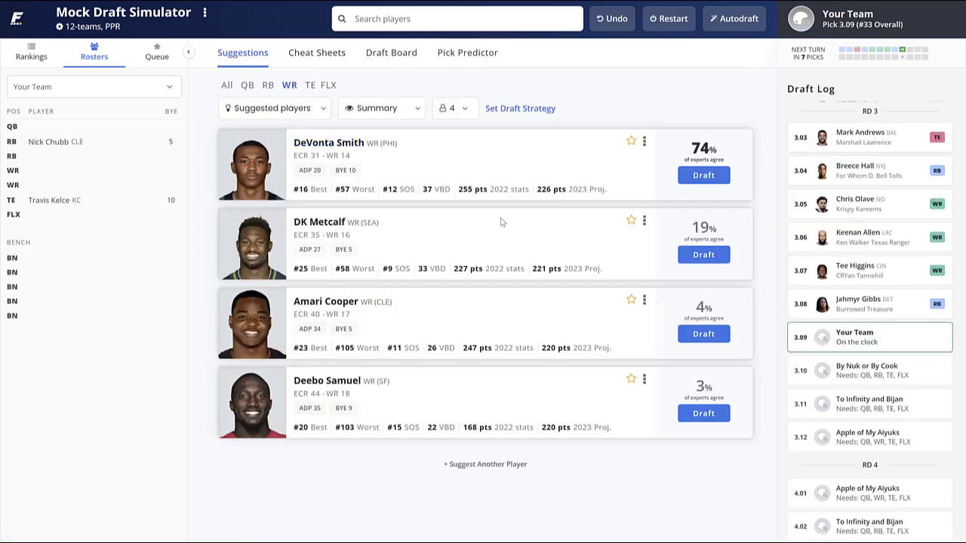
click(726, 336)
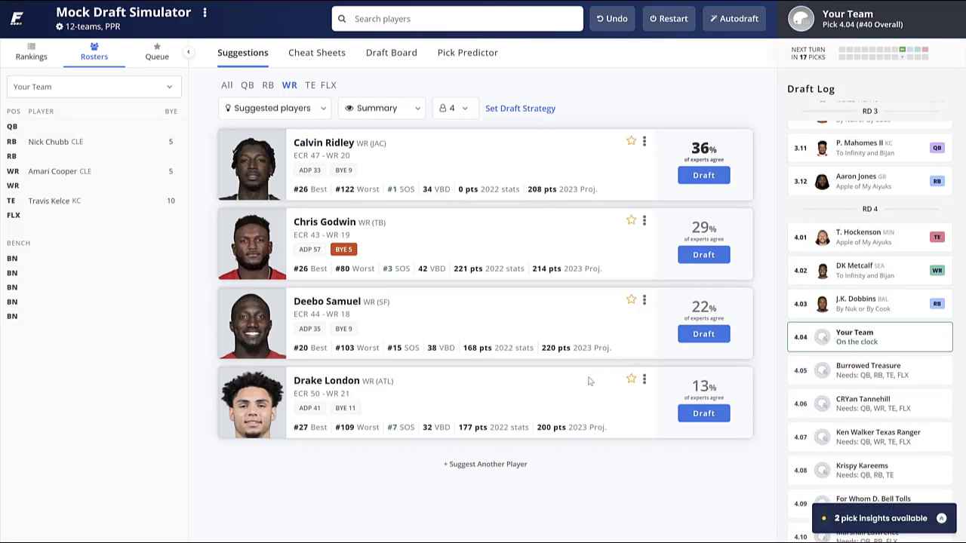
Compare the available running backs and wide receivers, and draft wide receiver Calvin Ridley with pick 4.04.
click(268, 86)
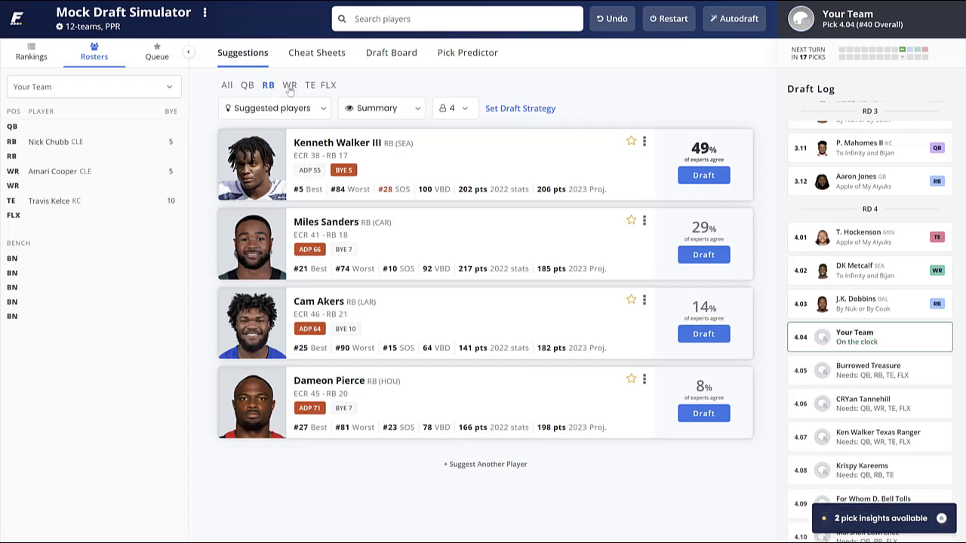
click(290, 88)
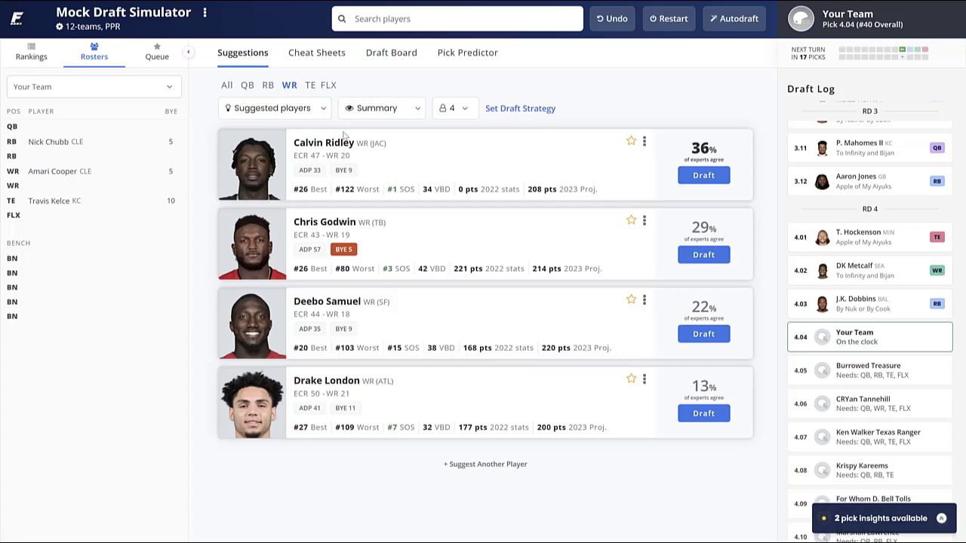
click(344, 56)
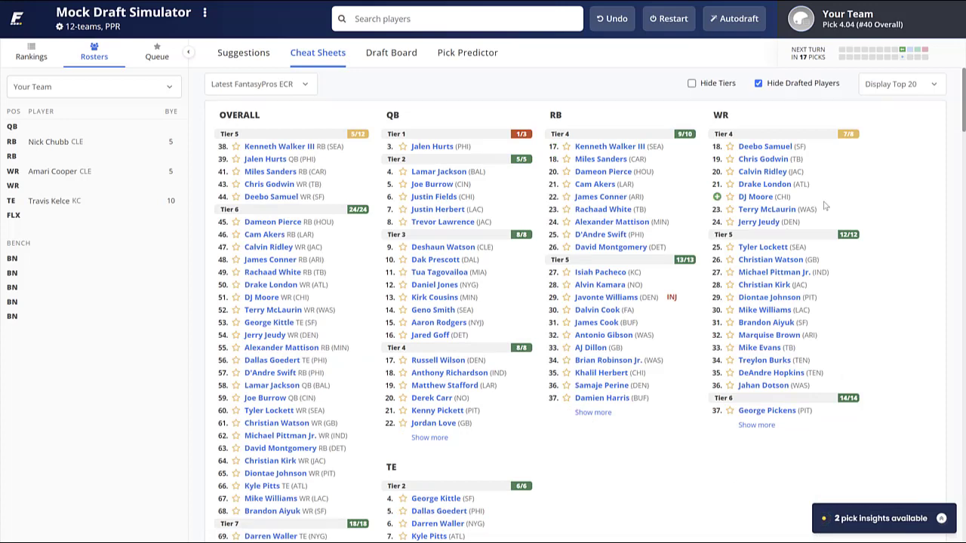
click(402, 58)
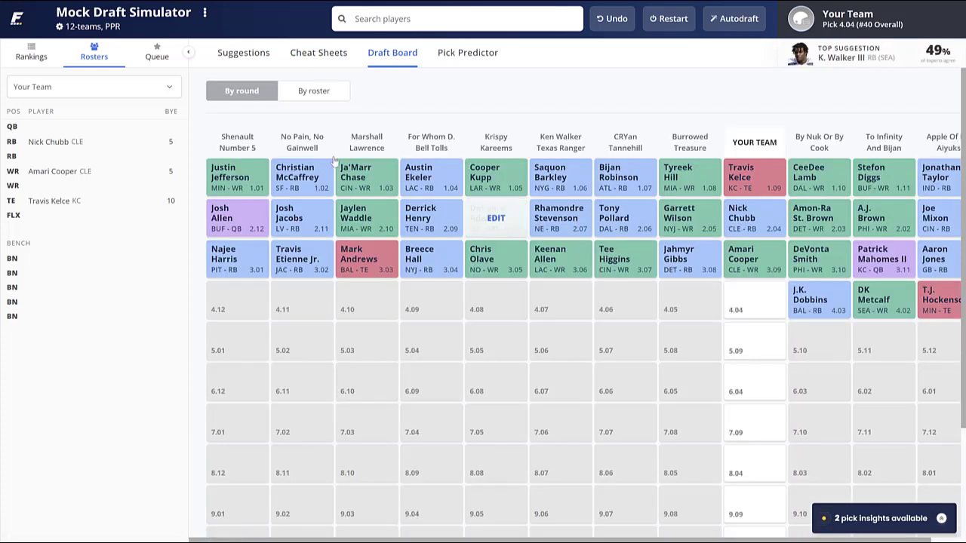
click(243, 54)
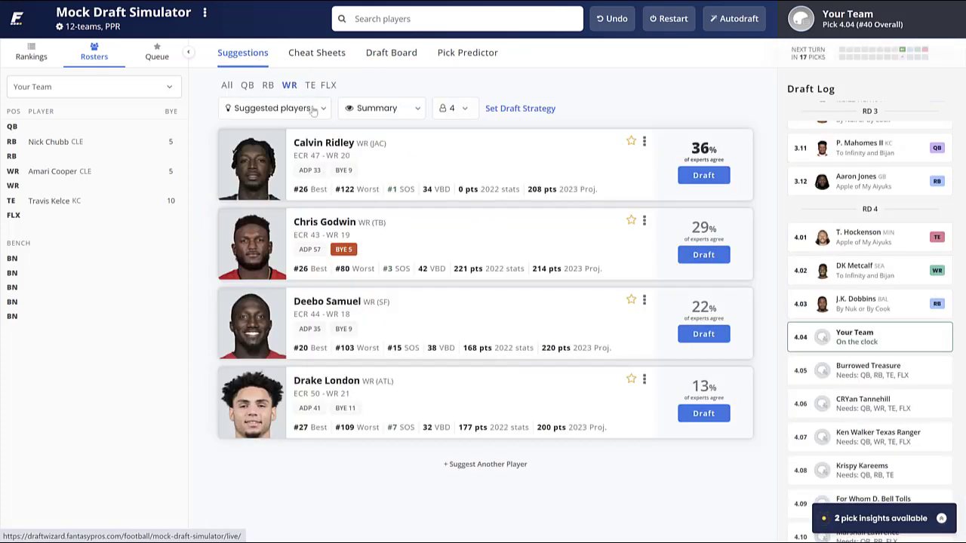
click(268, 85)
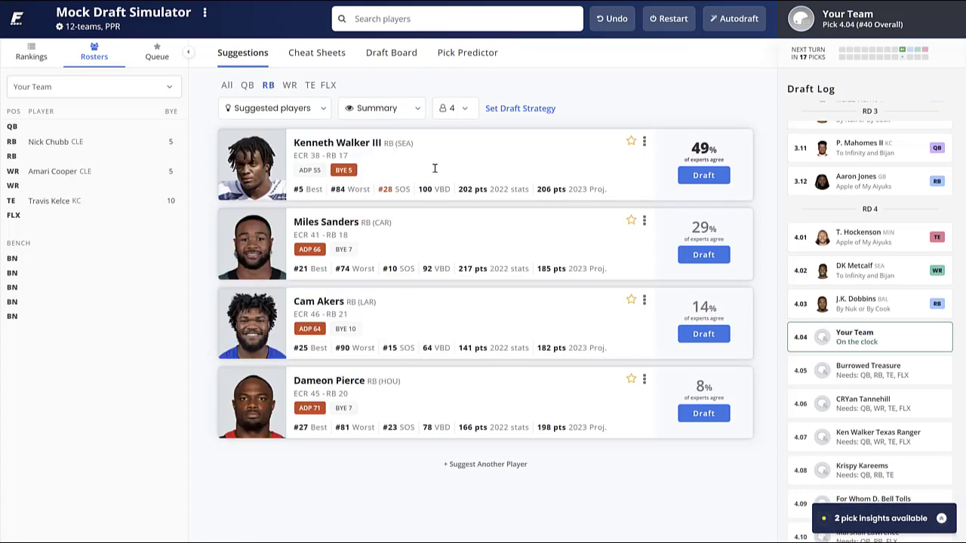
click(320, 54)
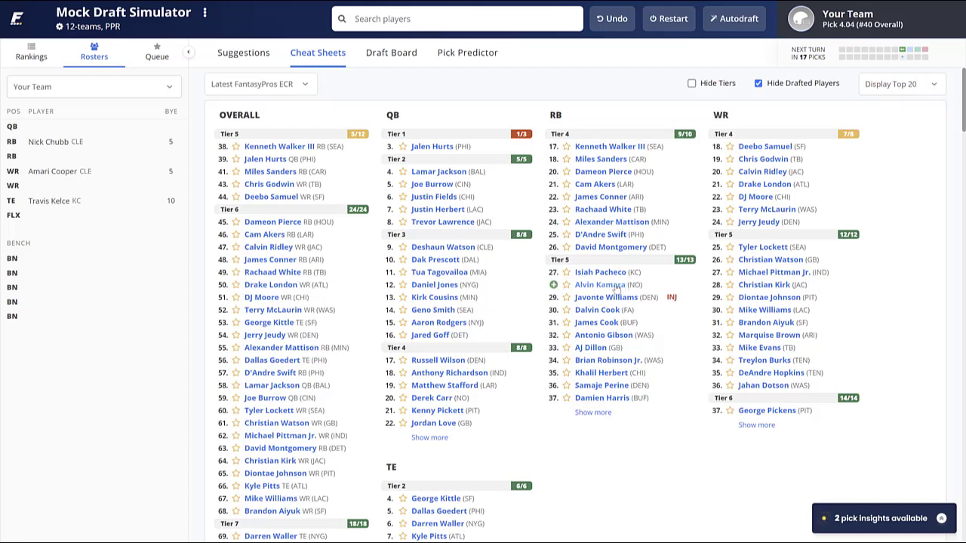
click(242, 52)
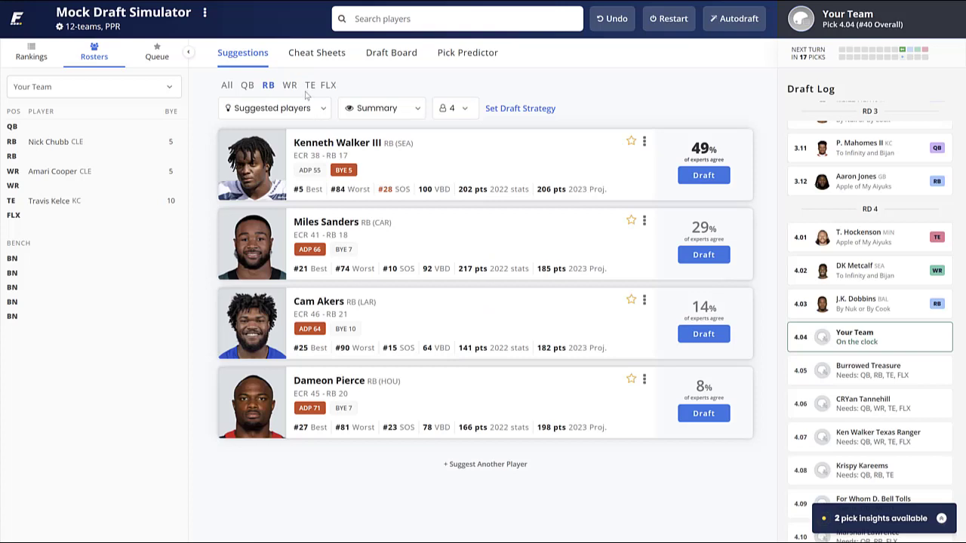
click(289, 85)
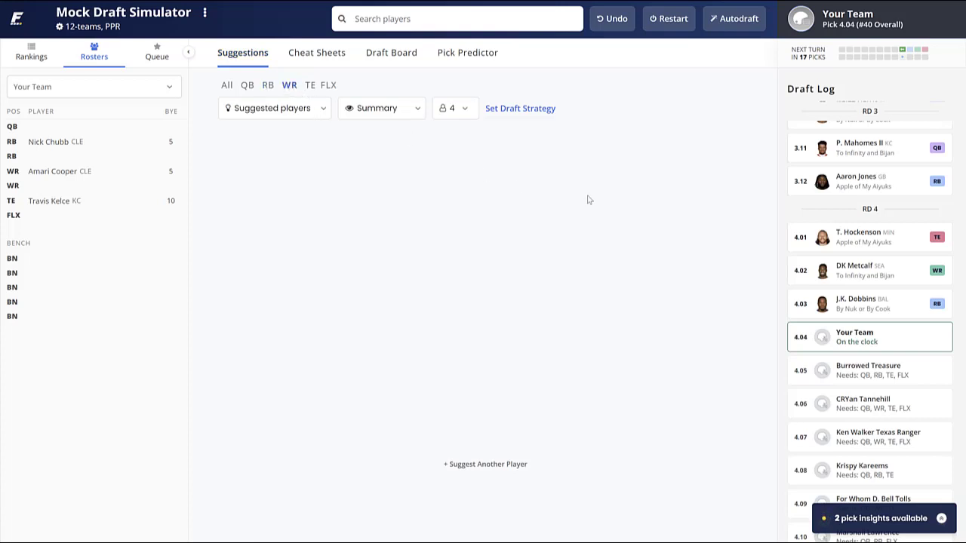
click(700, 184)
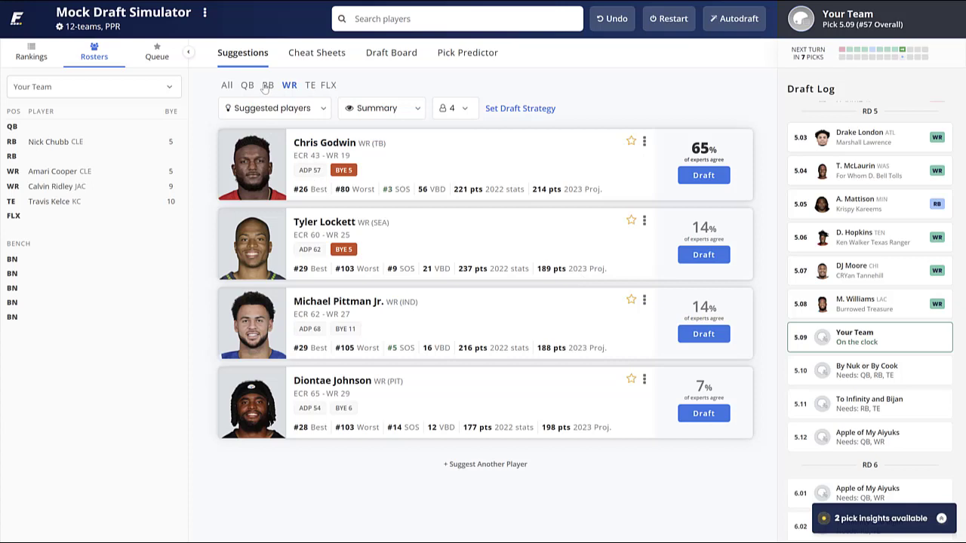
Check the running back suggestions against the cheat sheets and draft James Conner with pick 5.09.
click(267, 86)
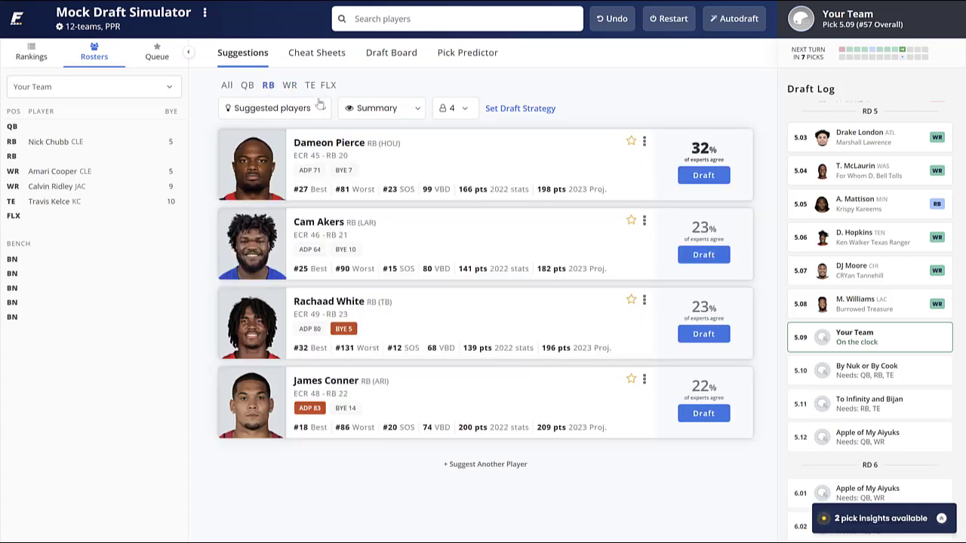
click(320, 54)
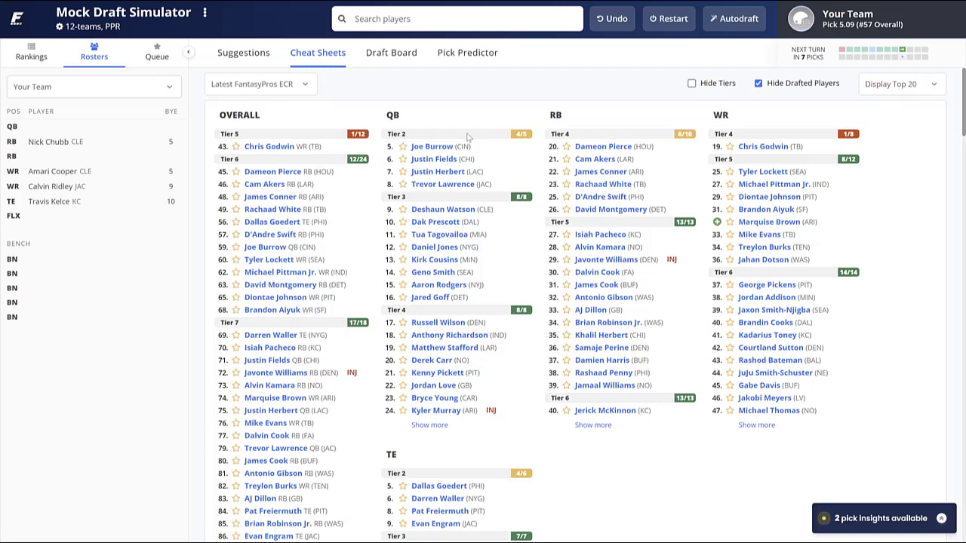
click(250, 54)
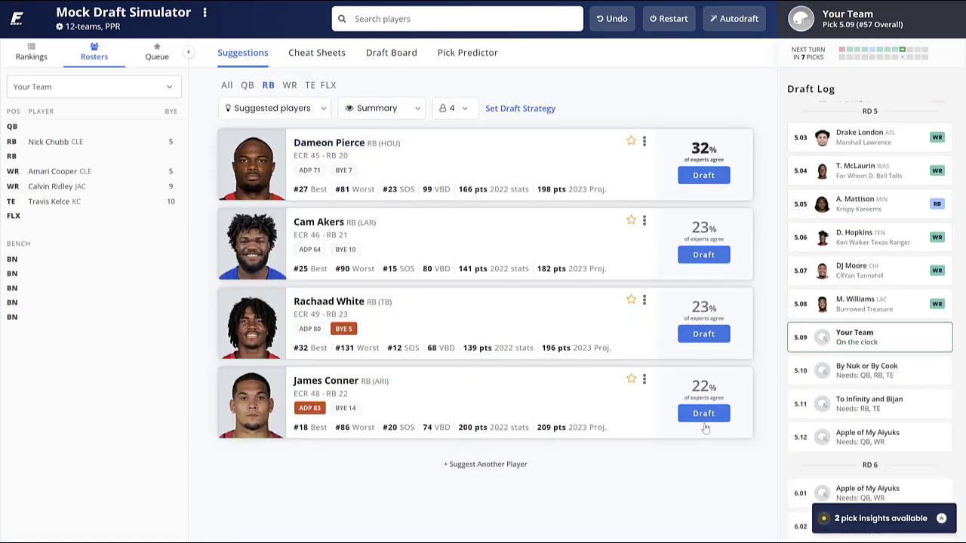
click(704, 413)
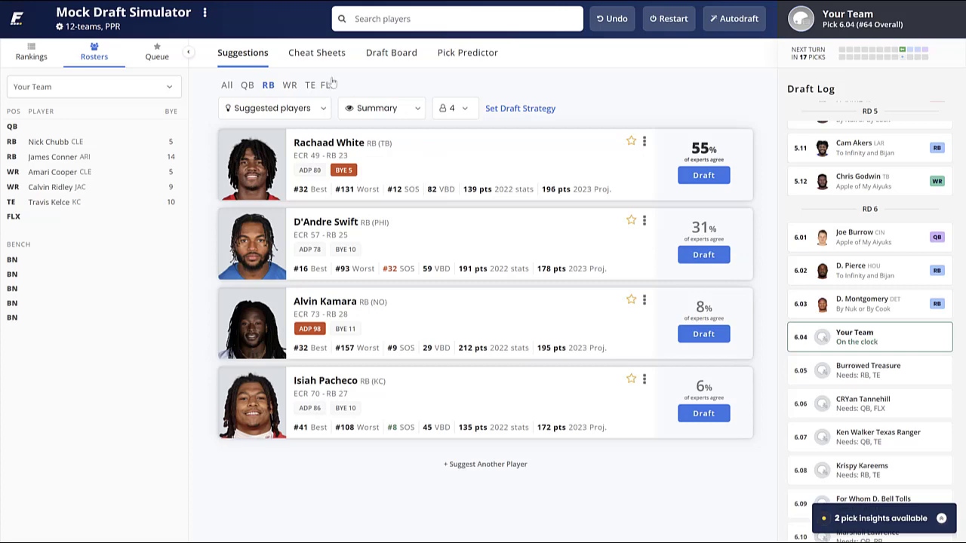
Review the cheat sheets and the draft board, and draft running back Alvin Kamara with pick 6.04.
click(332, 53)
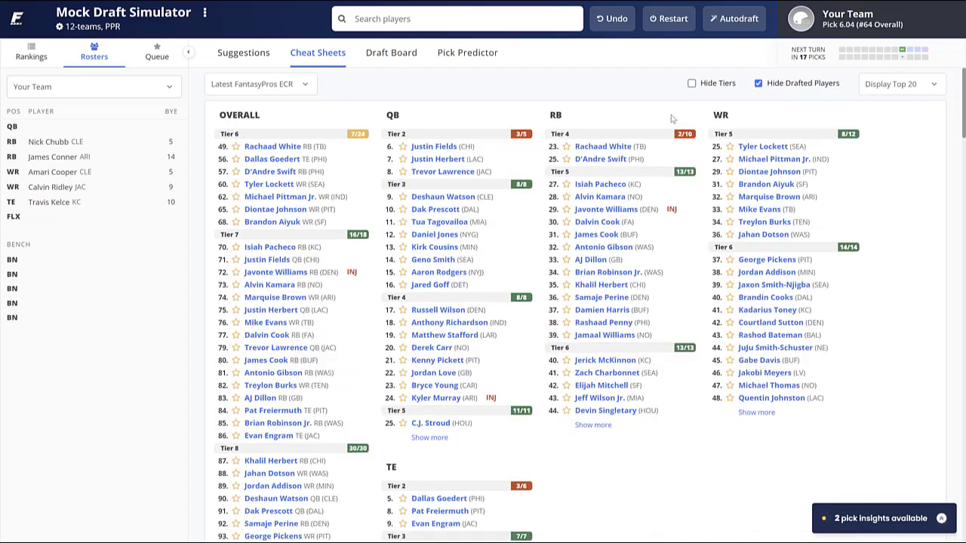
click(403, 61)
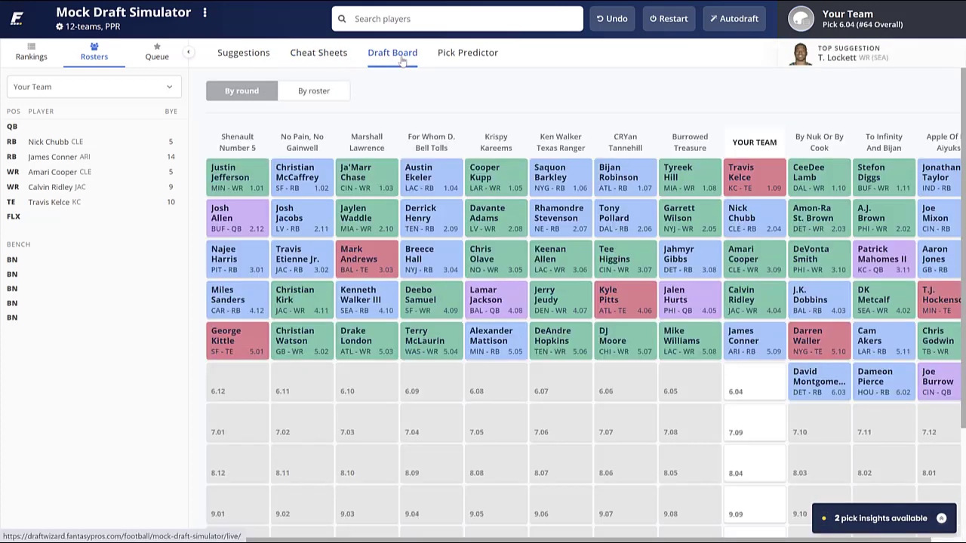
click(266, 62)
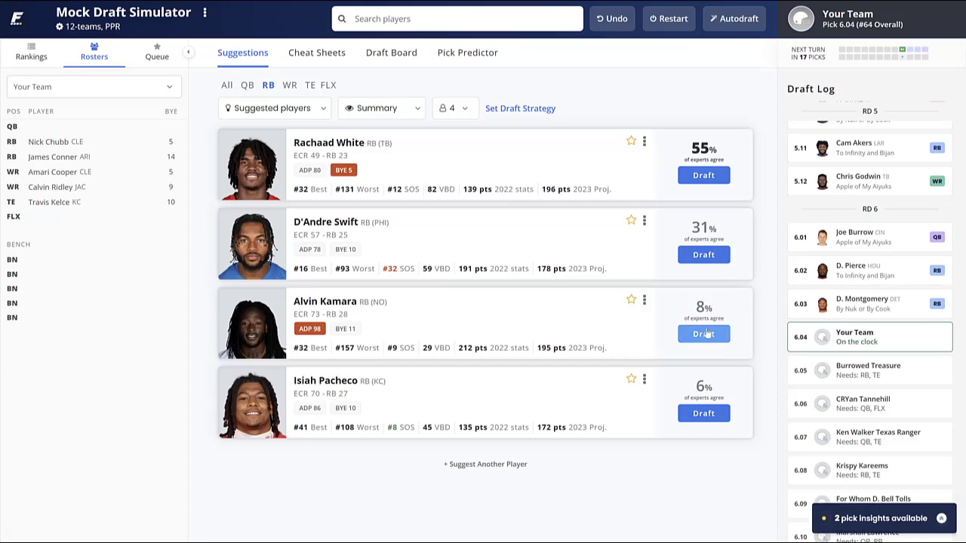
click(703, 333)
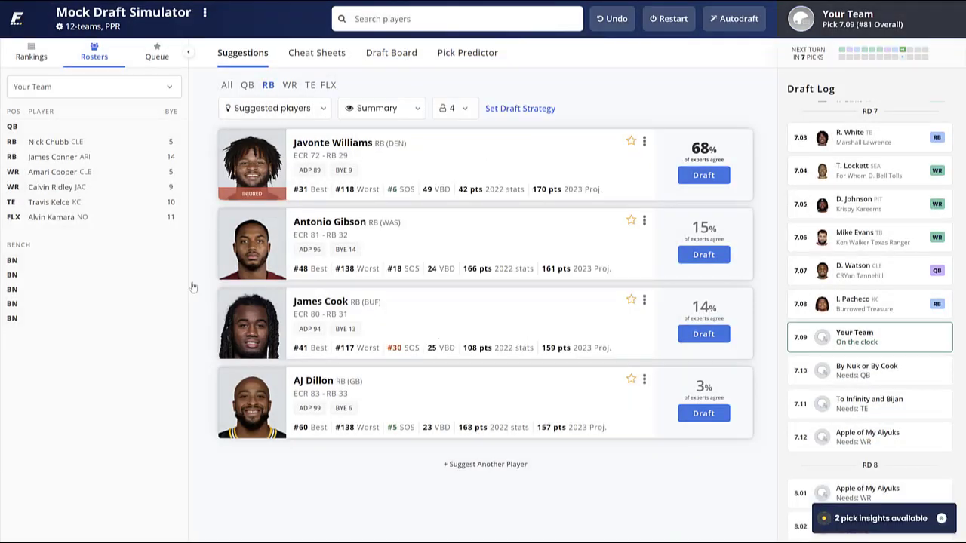
Draft wide receiver Marquise Brown with pick 7.09, and after comparing suggestions across positions, draft wide receiver Jordan Addison with pick 8.04.
click(289, 85)
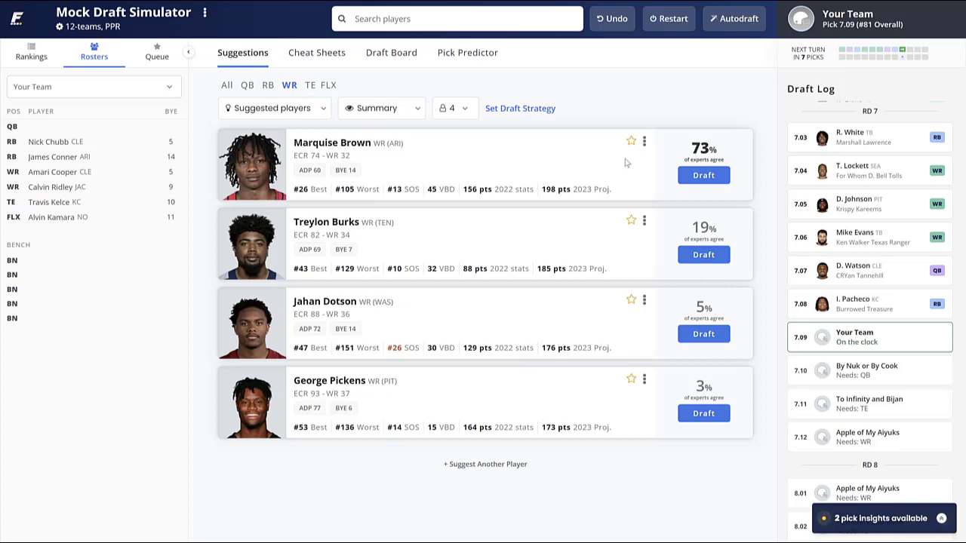
click(722, 175)
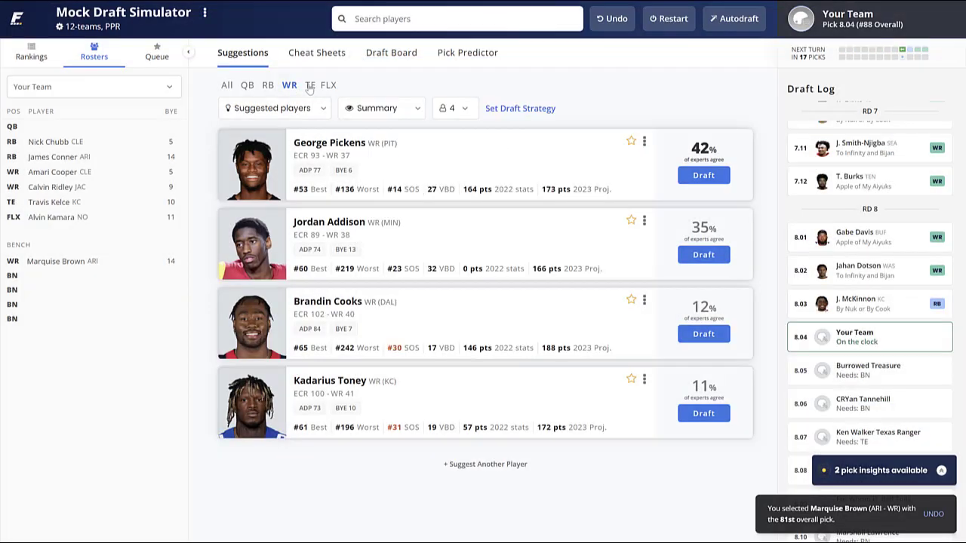
click(310, 86)
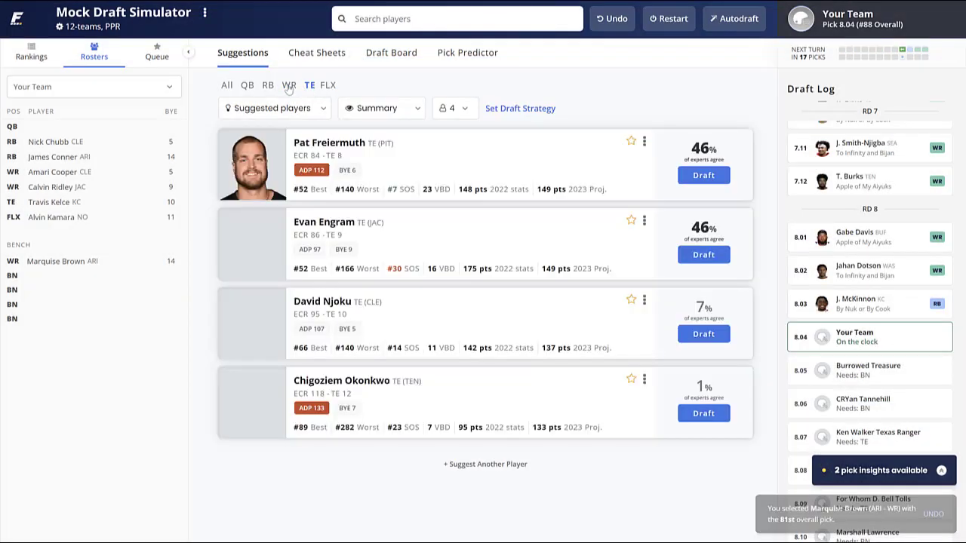
click(289, 85)
click(267, 86)
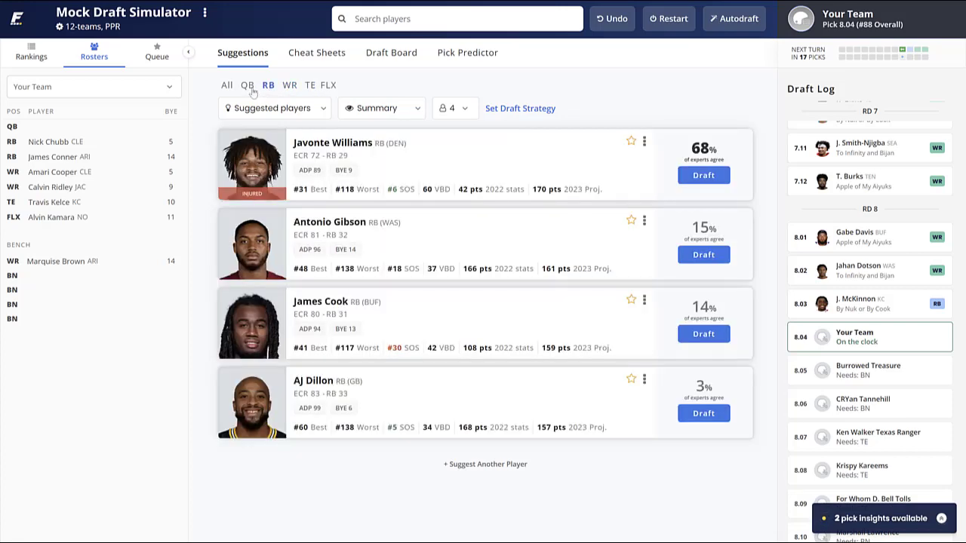
click(247, 87)
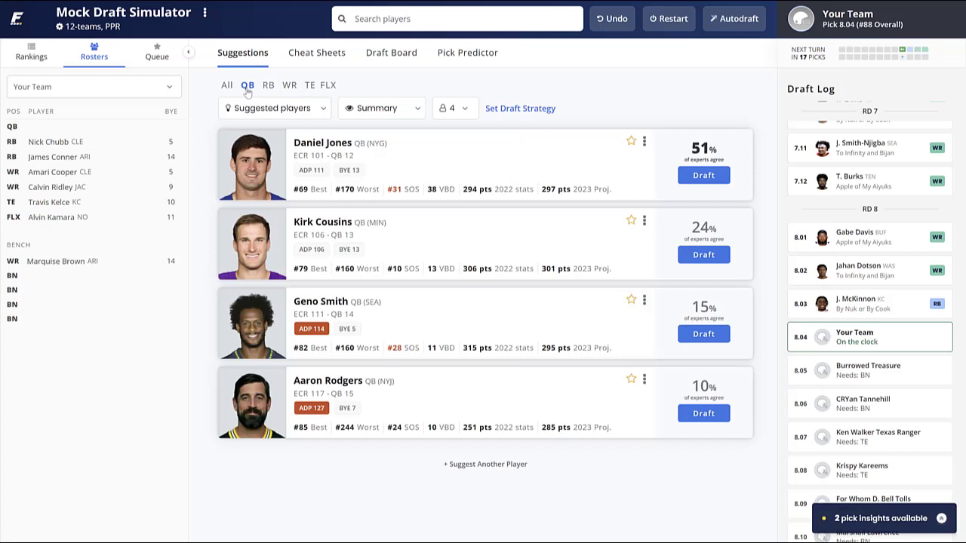
click(289, 86)
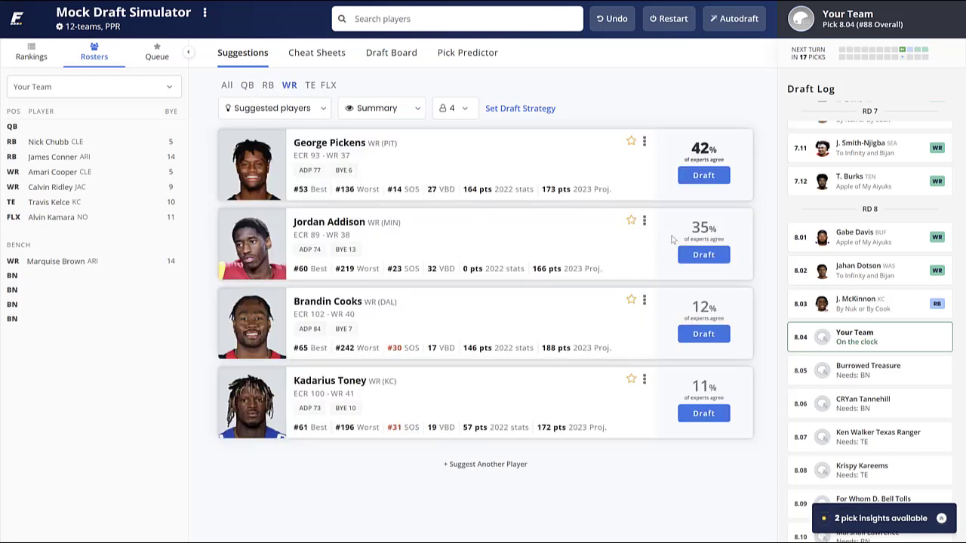
click(701, 255)
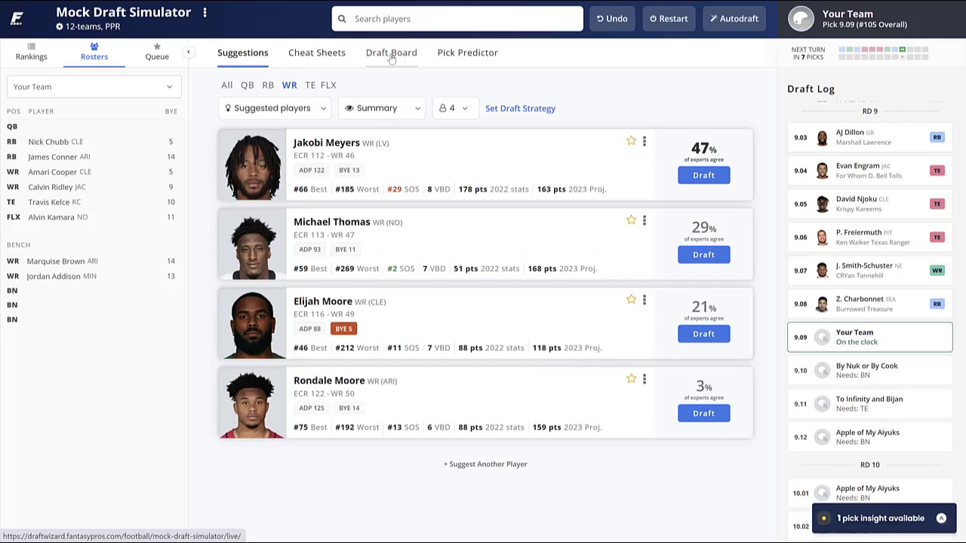
Review the draft board and the tiered cheat sheets, and draft running back Samaje Perine with pick 9.09.
click(391, 54)
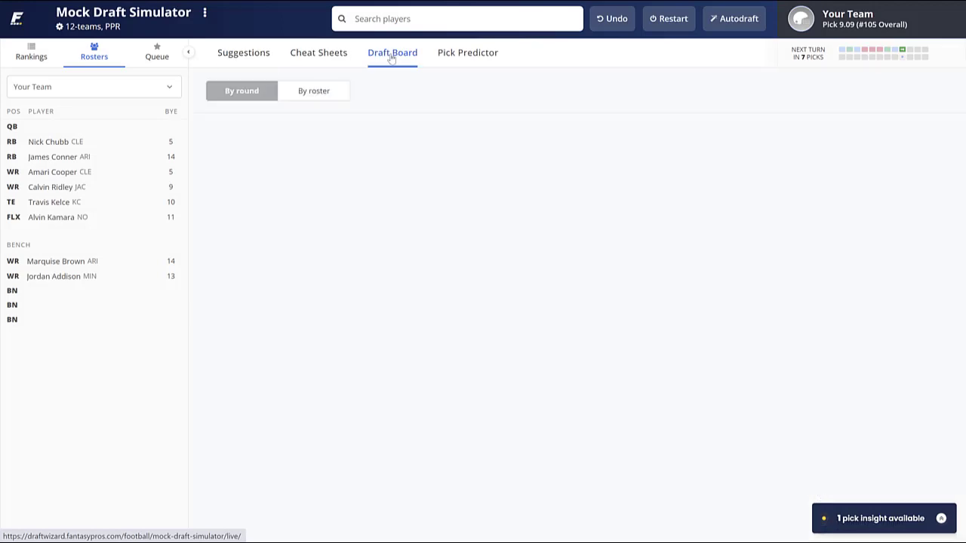
click(336, 57)
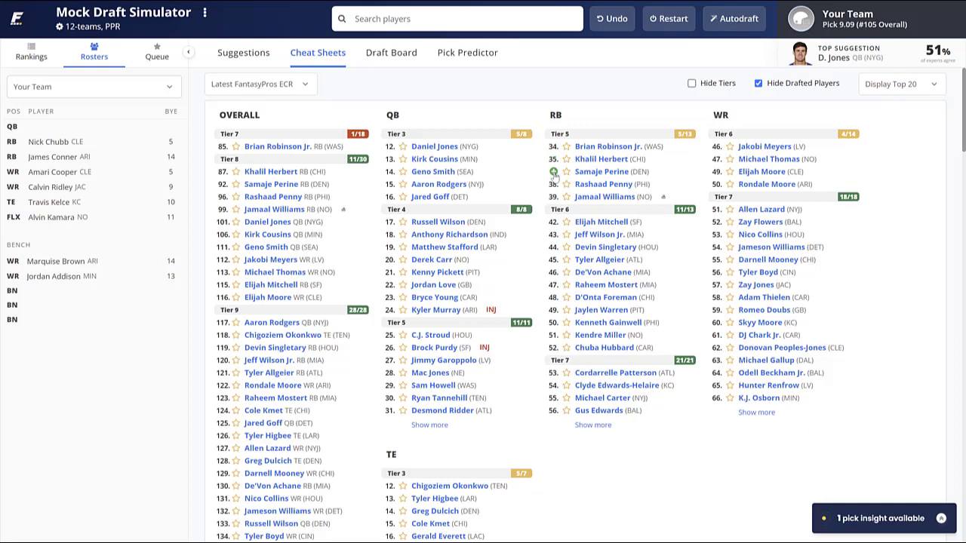
click(248, 53)
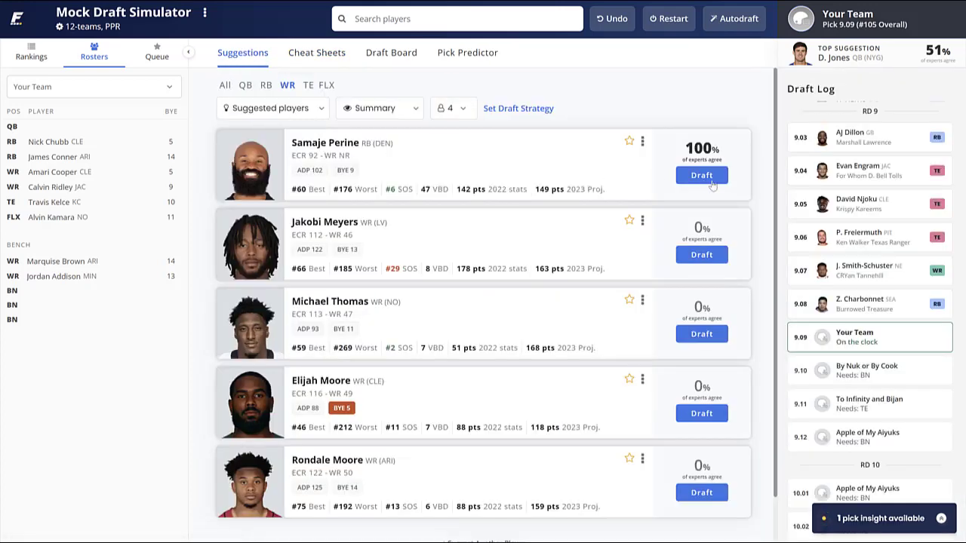
click(714, 181)
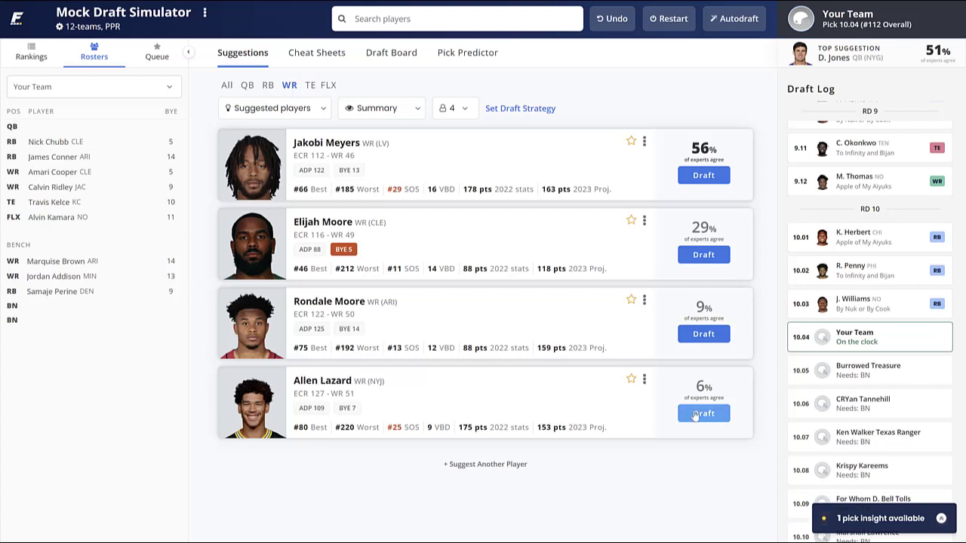
Draft wide receiver Allen Lazard with pick 10.04 and quarterback Aaron Rodgers with pick 11.09.
click(704, 413)
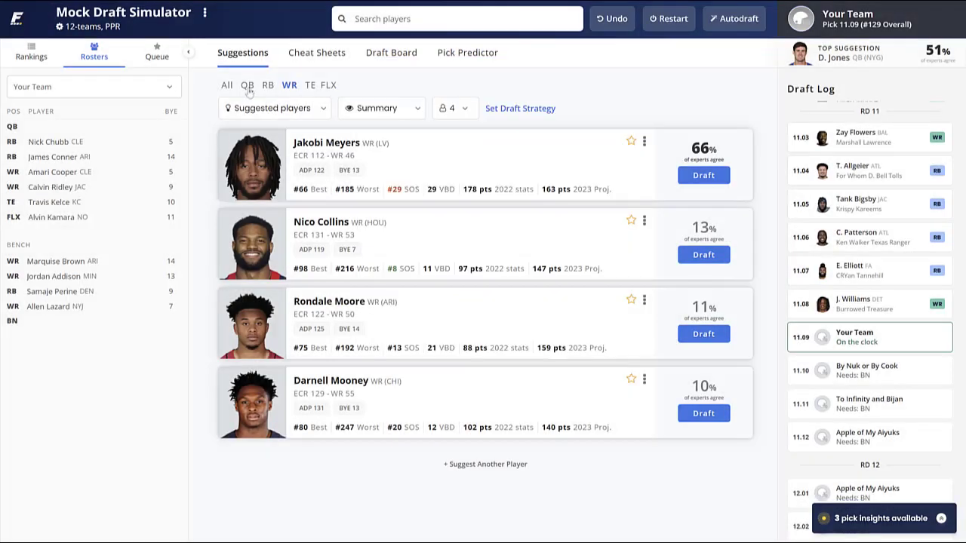
click(247, 85)
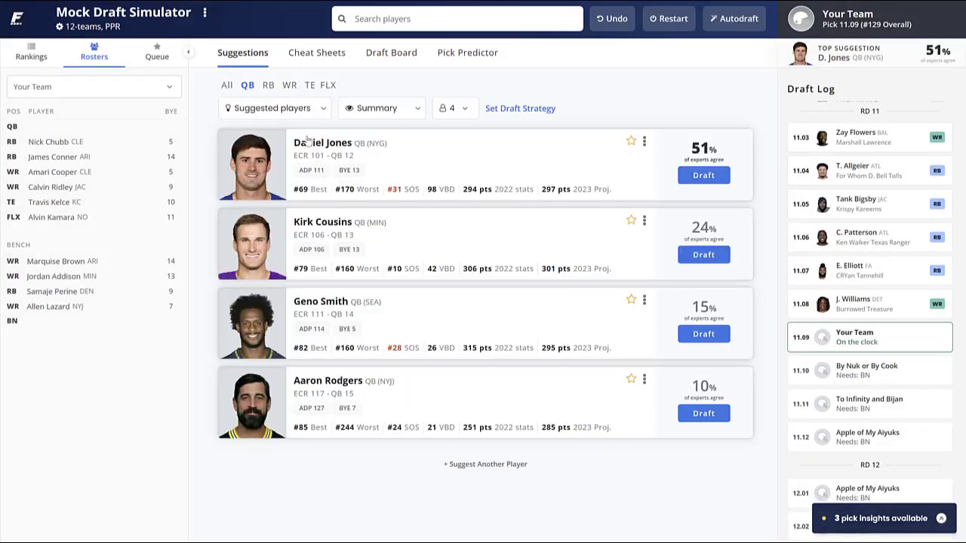
click(701, 420)
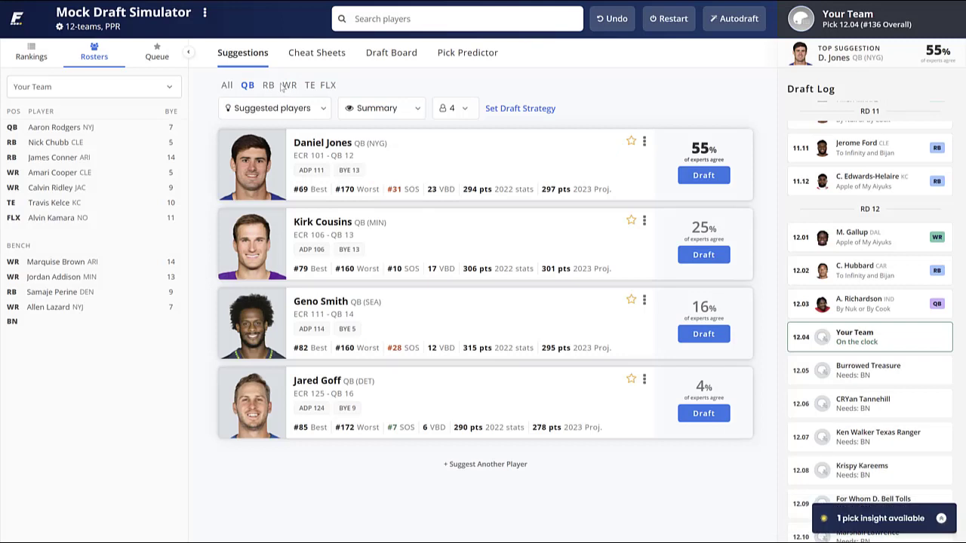
Check the wide receiver suggestions and the cheat sheets, and draft quarterback Kirk Cousins with the final pick 12.04.
click(290, 85)
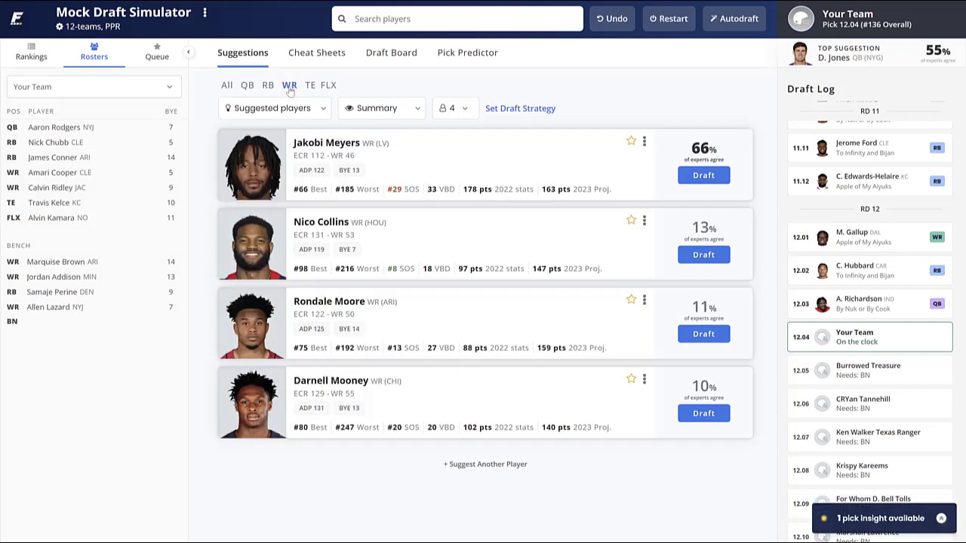
click(308, 56)
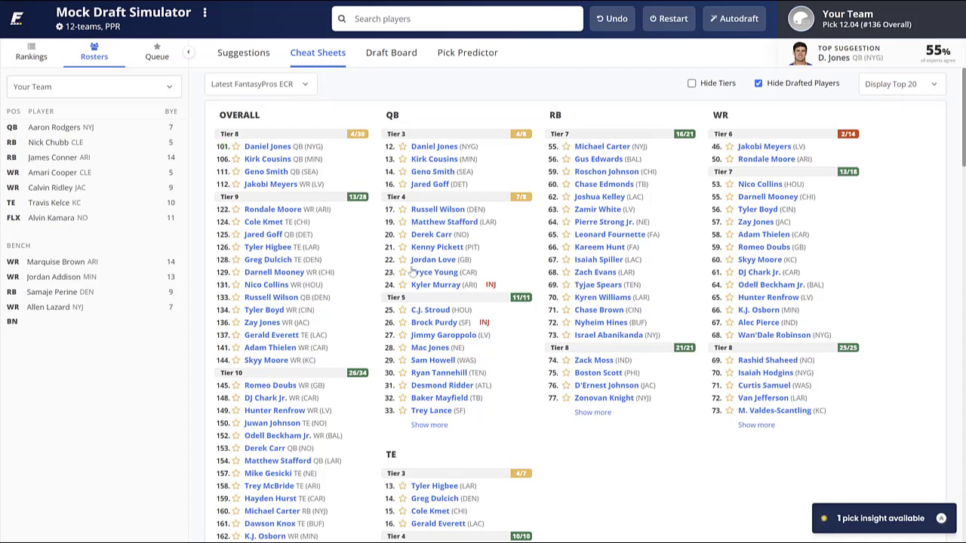
click(247, 59)
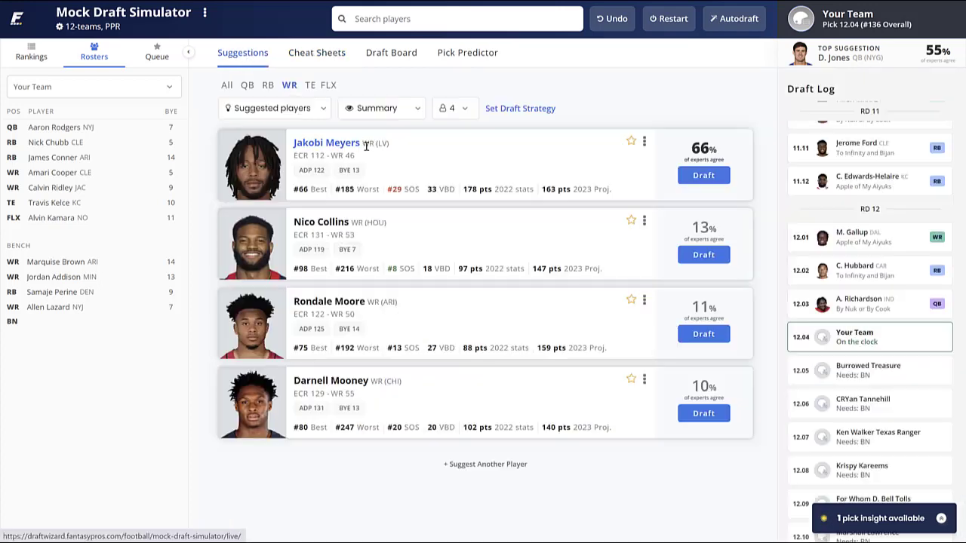
click(247, 86)
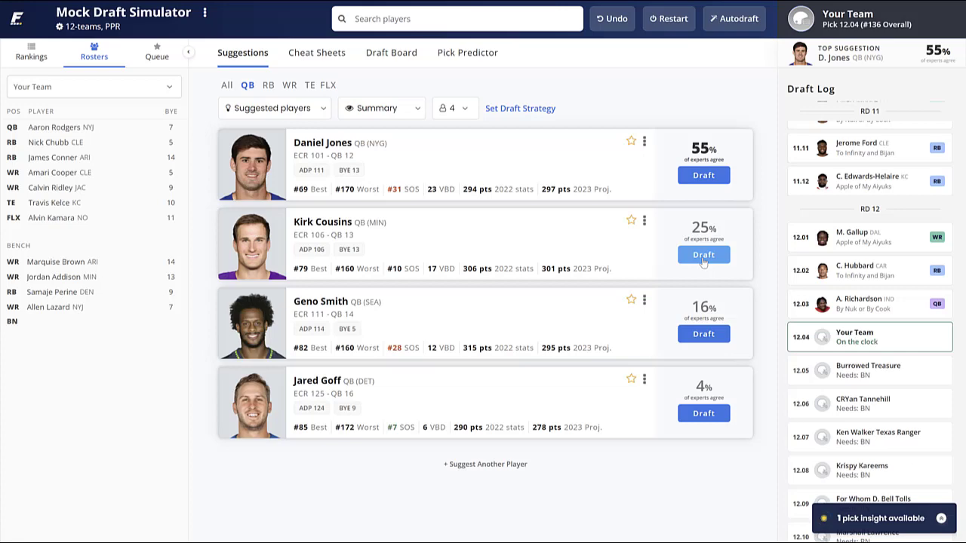
click(703, 257)
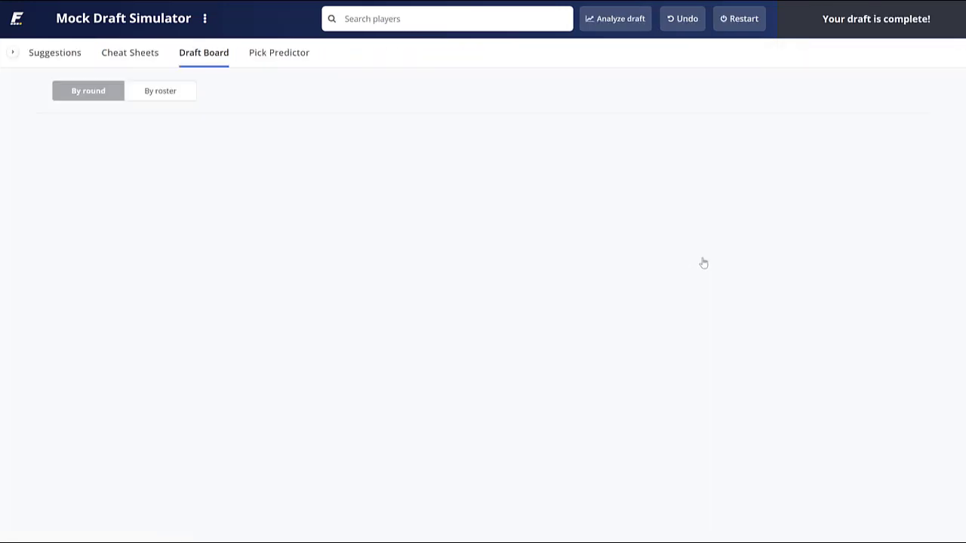